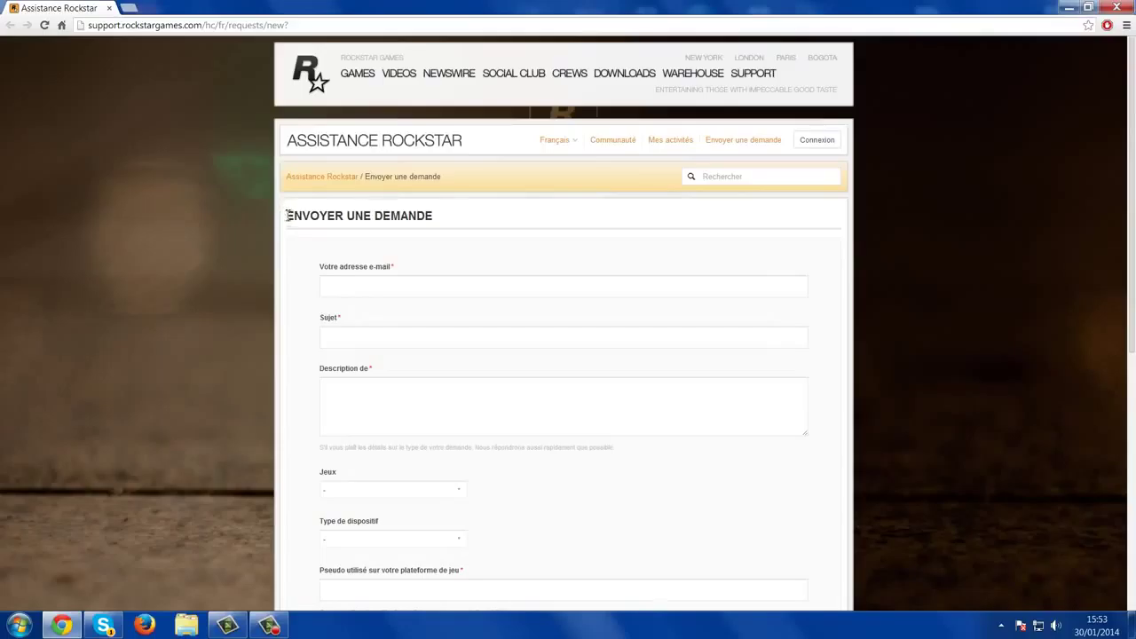
pyautogui.moveTo(282, 215); pyautogui.dragTo(372, 219)
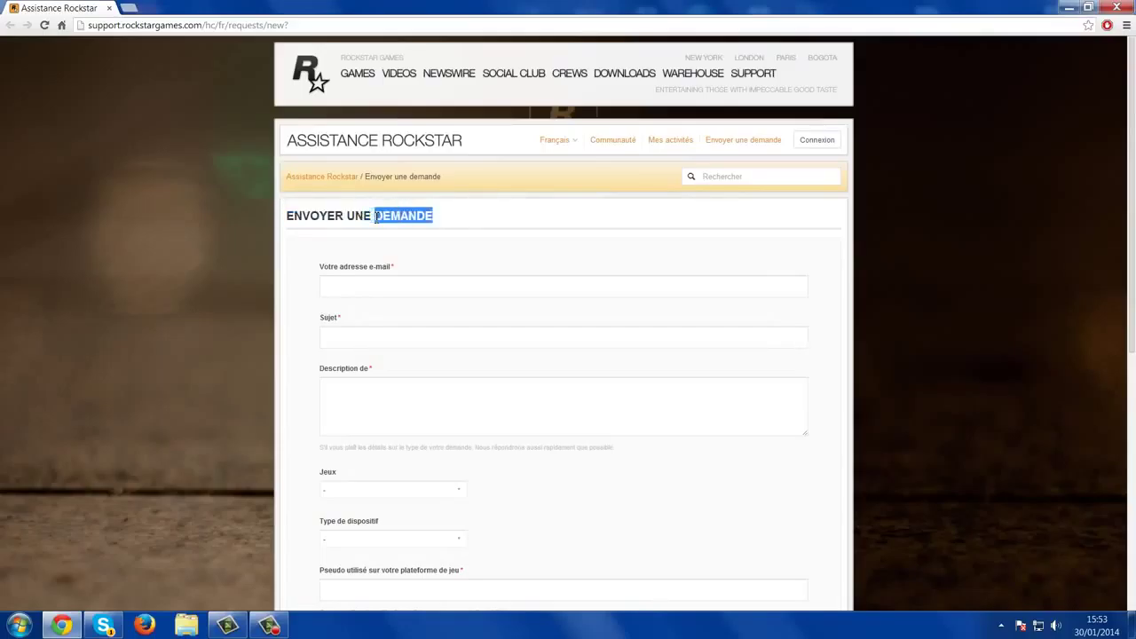
pyautogui.click(371, 219)
pyautogui.moveTo(288, 219)
pyautogui.mouseDown()
pyautogui.moveTo(343, 217)
pyautogui.moveTo(296, 222)
pyautogui.mouseUp()
pyautogui.click(296, 221)
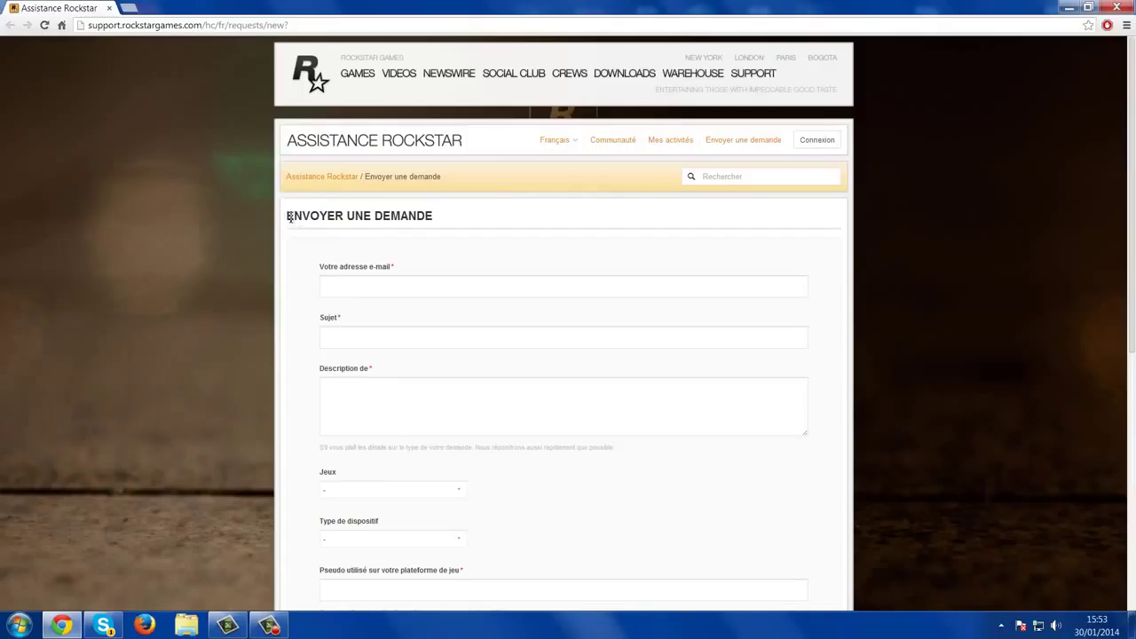
pyautogui.moveTo(289, 216); pyautogui.dragTo(347, 216)
pyautogui.click(329, 216)
pyautogui.doubleClick(330, 216)
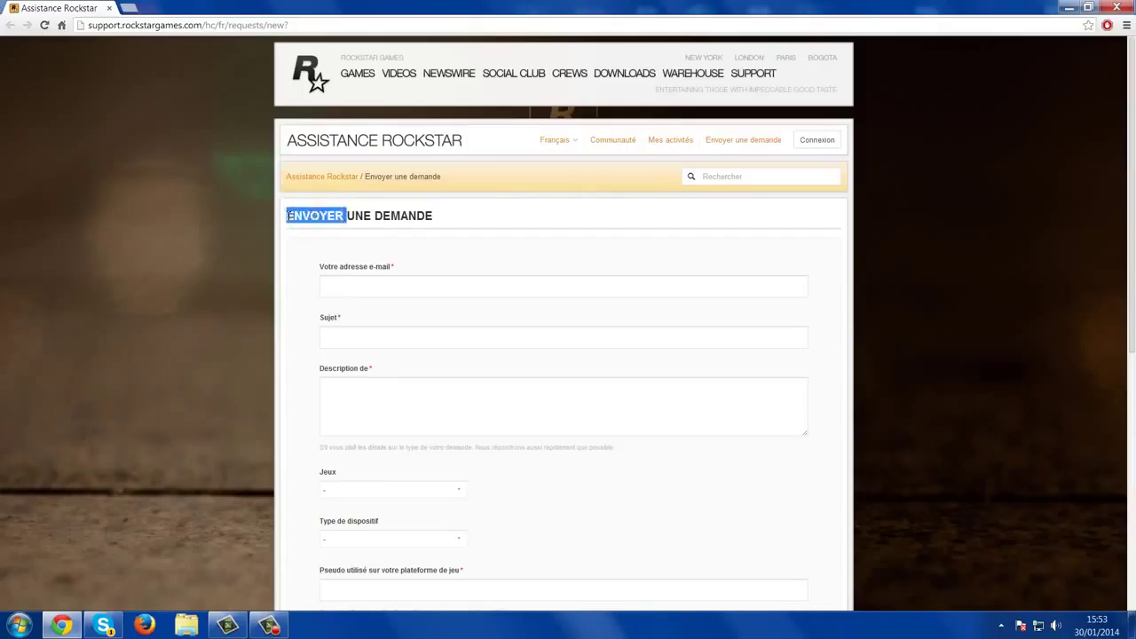
pyautogui.doubleClick(302, 221)
pyautogui.click(342, 217)
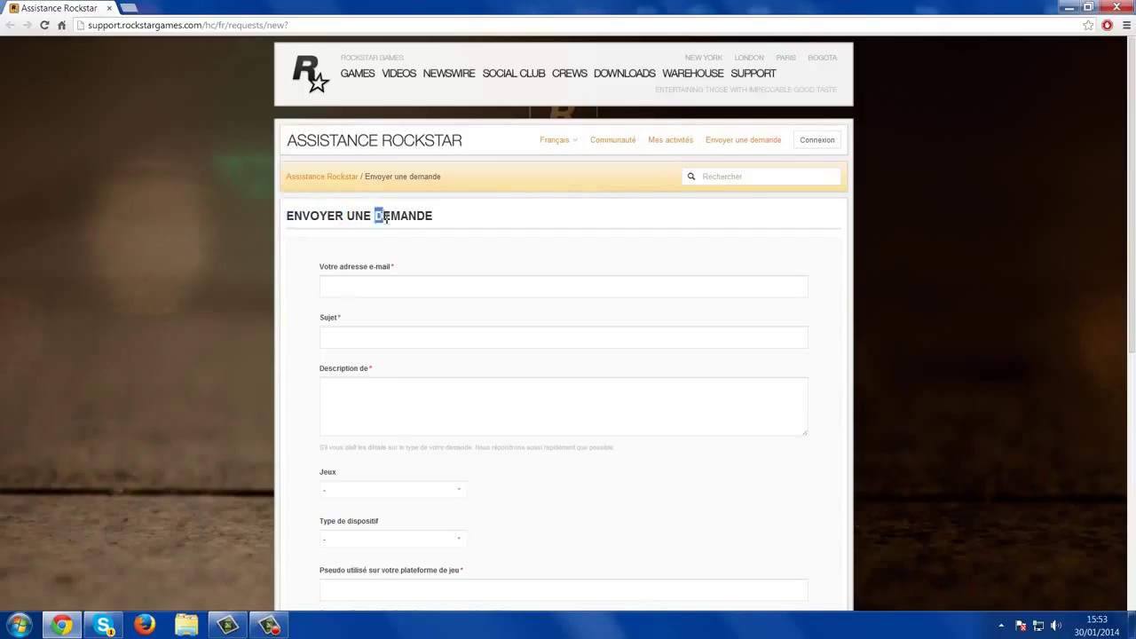
pyautogui.moveTo(383, 216); pyautogui.dragTo(482, 213)
pyautogui.click(435, 215)
pyautogui.moveTo(434, 216)
pyautogui.mouseDown()
pyautogui.moveTo(376, 215)
pyautogui.moveTo(449, 221)
pyautogui.moveTo(396, 214)
pyautogui.moveTo(429, 216)
pyautogui.mouseUp()
pyautogui.click(377, 213)
pyautogui.click(373, 222)
pyautogui.click(377, 215)
pyautogui.click(377, 215)
pyautogui.click(380, 215)
pyautogui.click(432, 216)
pyautogui.moveTo(432, 217); pyautogui.dragTo(385, 218)
pyautogui.click(381, 219)
pyautogui.click(431, 221)
pyautogui.click(379, 218)
pyautogui.click(376, 215)
pyautogui.click(376, 215)
pyautogui.doubleClick(331, 218)
pyautogui.click(341, 229)
pyautogui.moveTo(344, 216)
pyautogui.mouseDown()
pyautogui.moveTo(283, 218)
pyautogui.moveTo(344, 220)
pyautogui.mouseUp()
pyautogui.click(366, 218)
pyautogui.doubleClick(376, 219)
pyautogui.click(377, 221)
pyautogui.scroll(-1, 1082, 218)
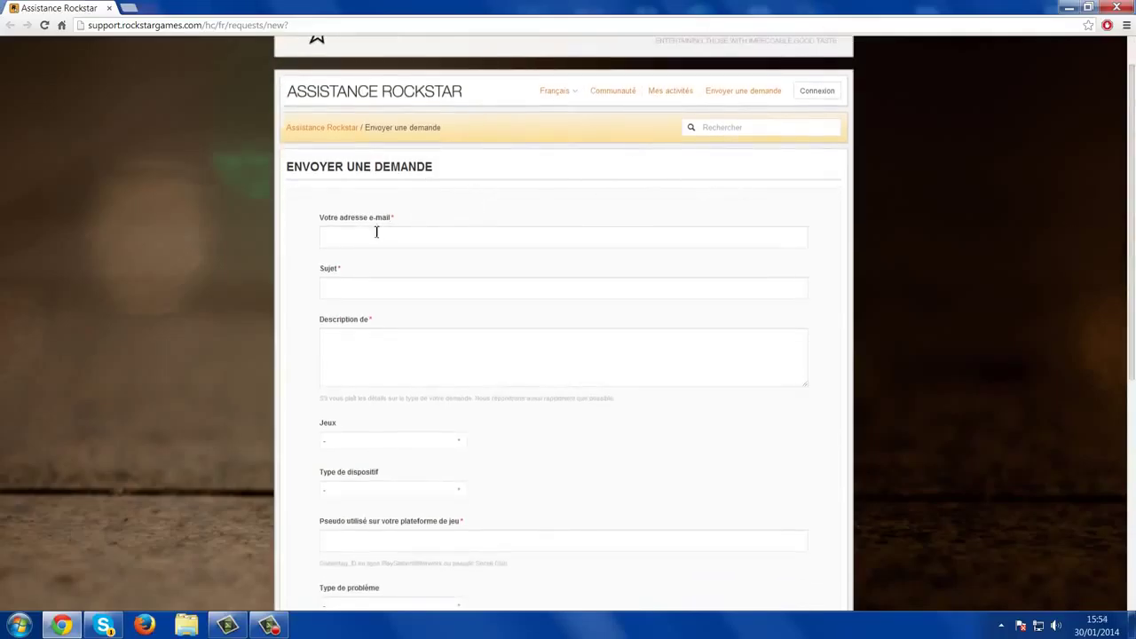
pyautogui.scroll(1, 376, 232)
pyautogui.click(211, 28)
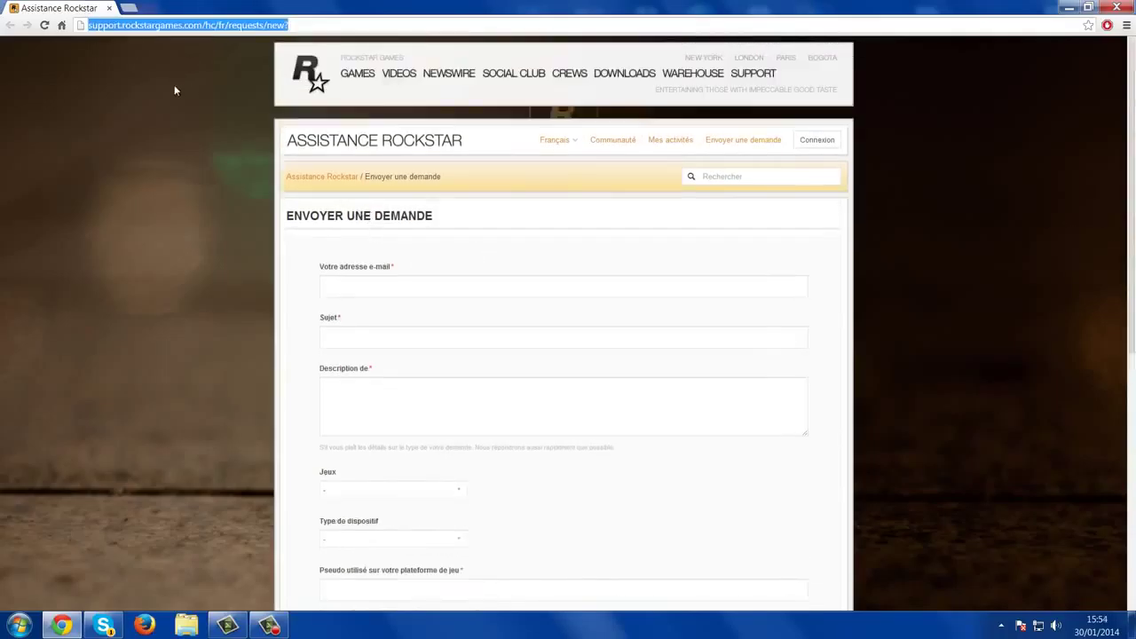
# - Fill in the requester's e-mail address in the support request form
pyautogui.moveTo(1131, 177); pyautogui.dragTo(1131, 216)
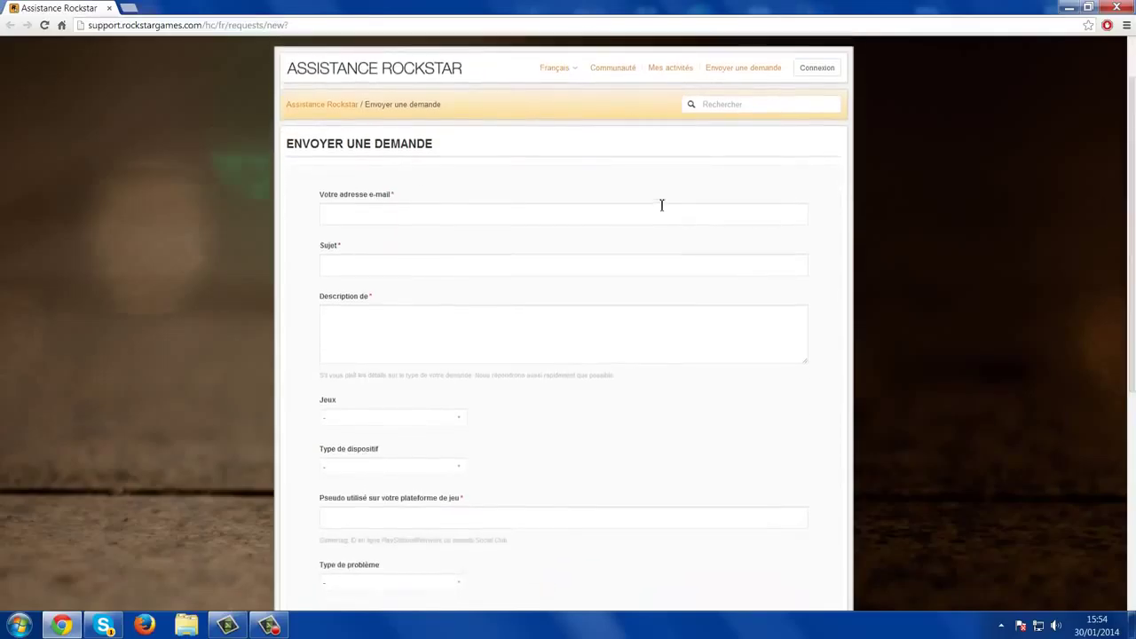
pyautogui.click(461, 217)
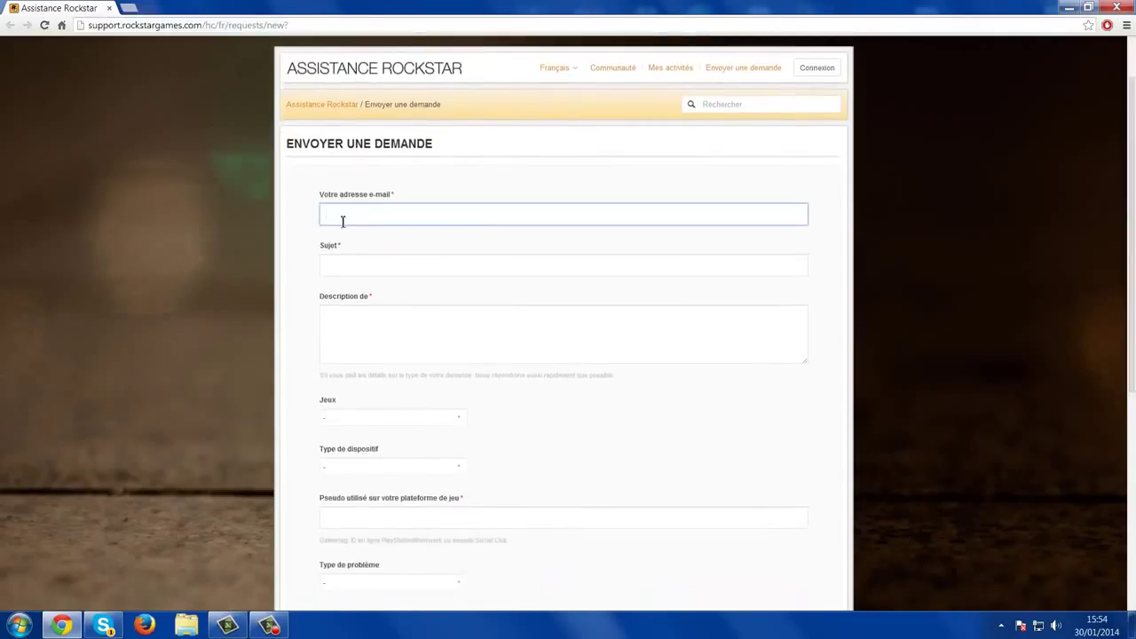
pyautogui.moveTo(320, 194); pyautogui.dragTo(391, 199)
pyautogui.click(399, 213)
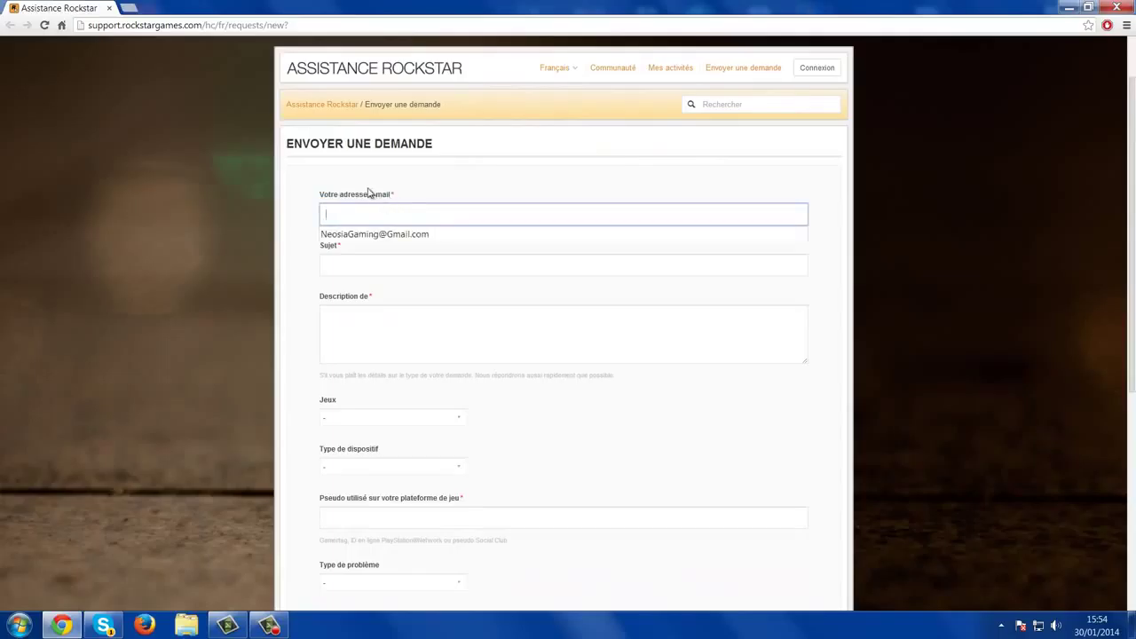
pyautogui.click(369, 194)
pyautogui.click(363, 213)
pyautogui.write('fe')
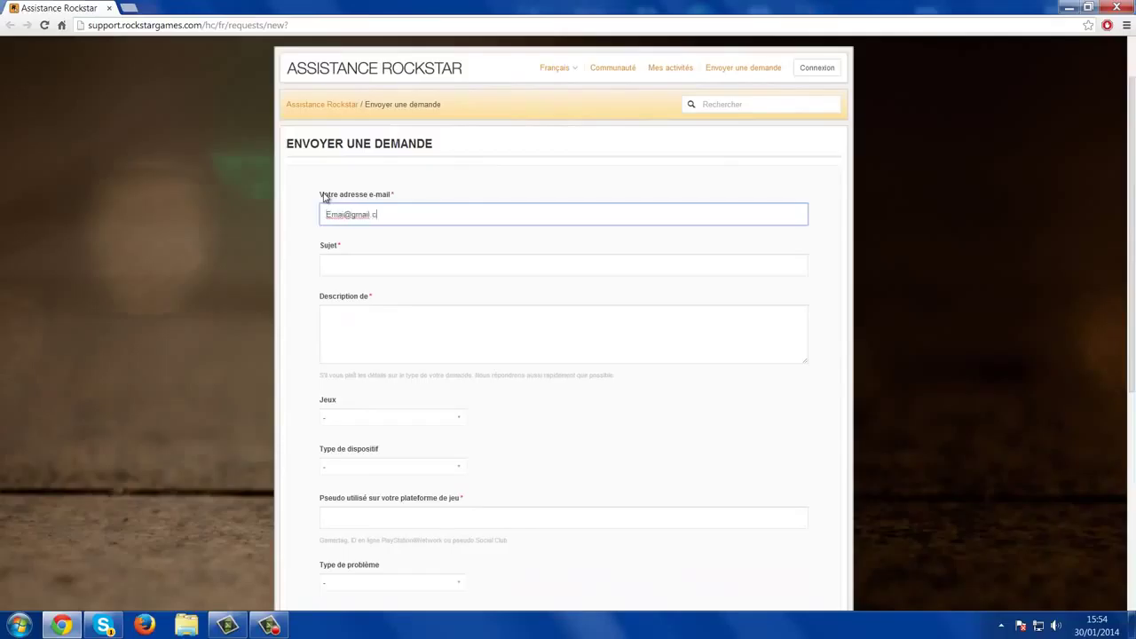
# - Set the request subject to "Argent perdu / Aprés Maitenance !" using the previously entered suggestion
pyautogui.click(388, 261)
pyautogui.write('Argent')
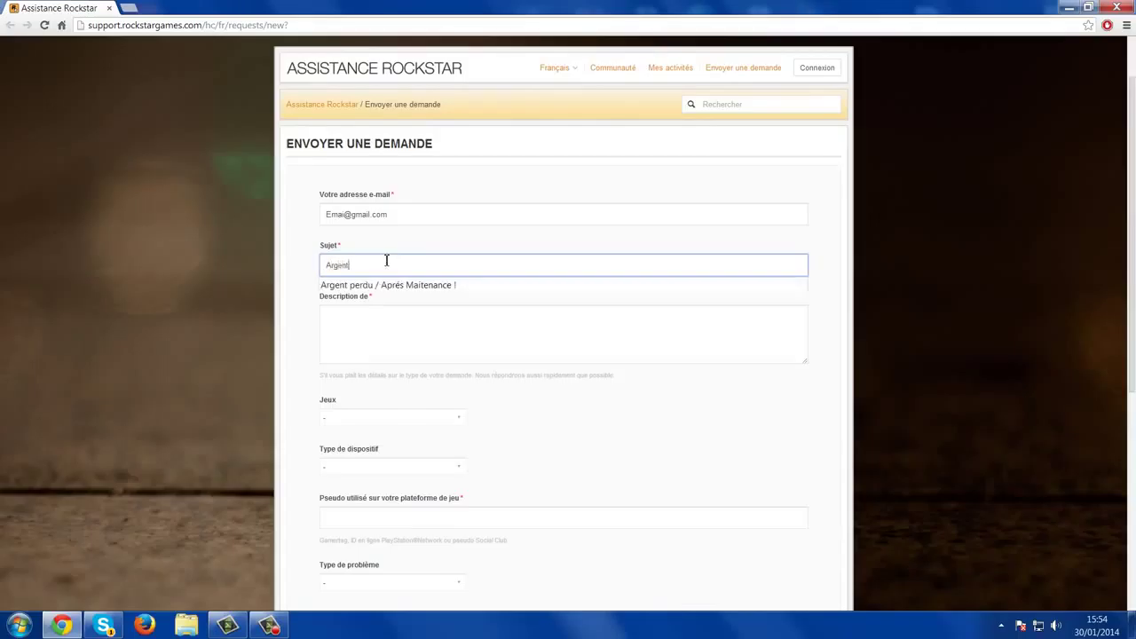
pyautogui.press('Down')
pyautogui.press('Return')
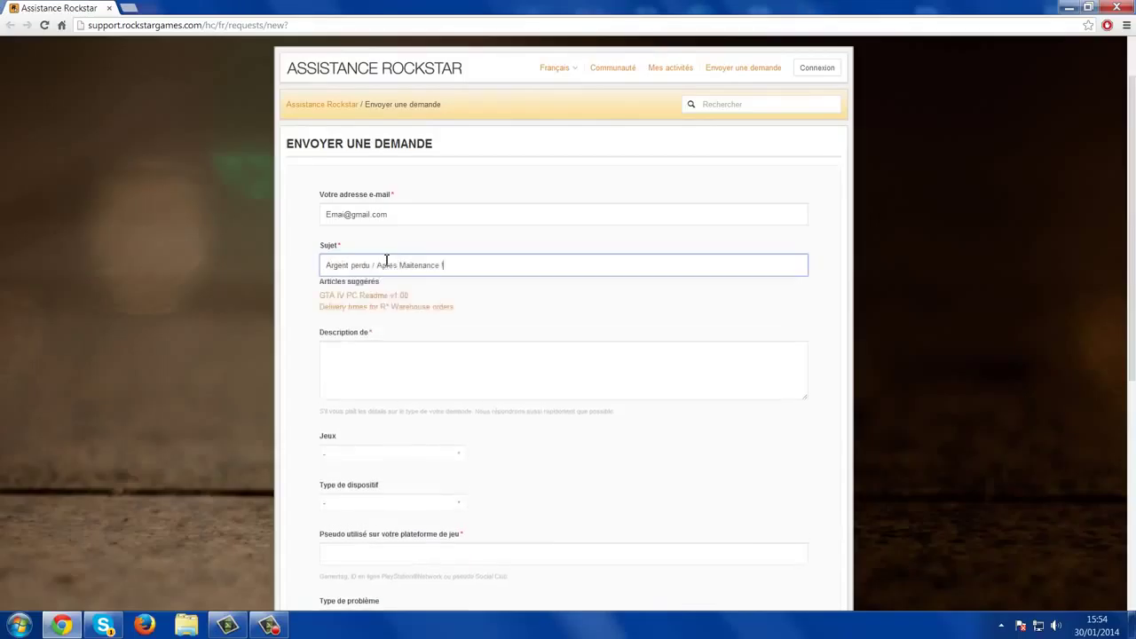
pyautogui.click(446, 266)
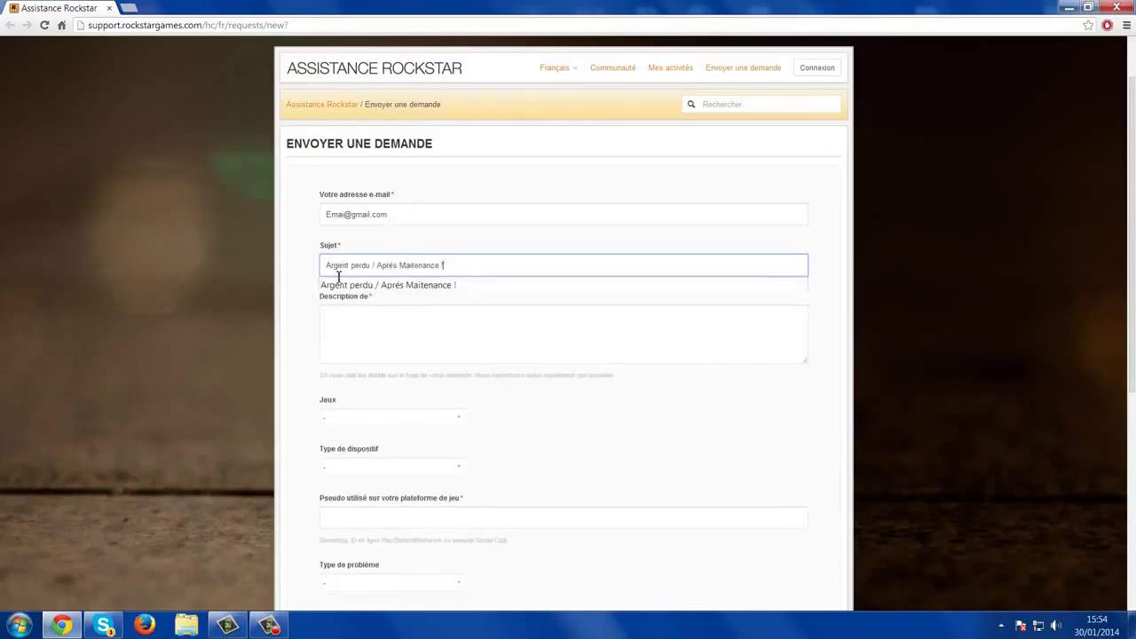
pyautogui.click(275, 293)
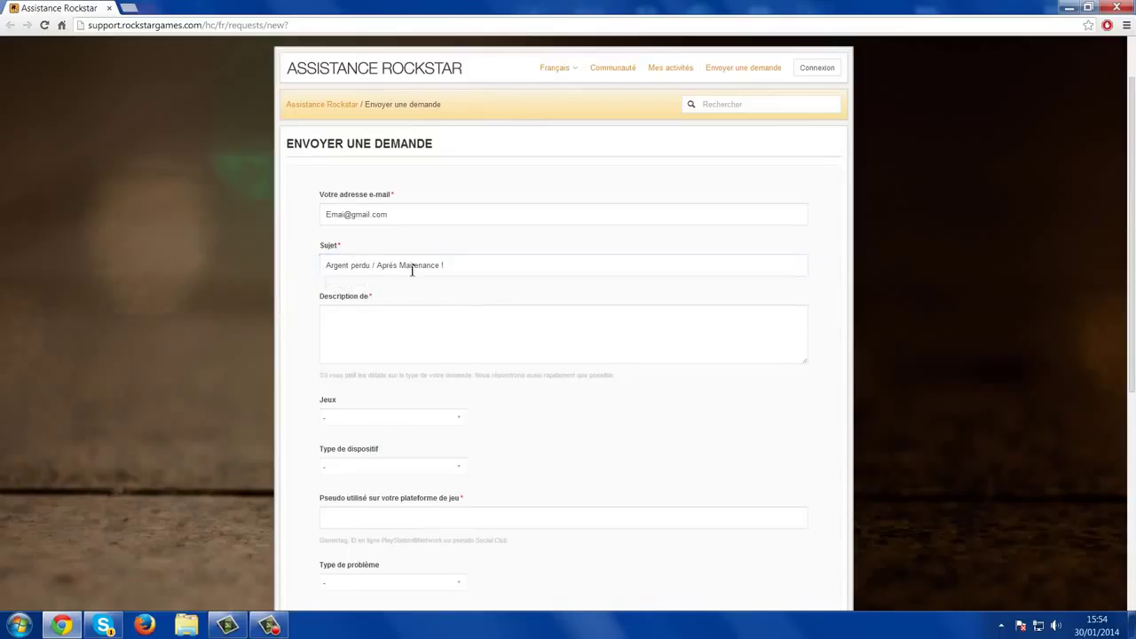
# - Enter a row of dots as placeholder text in the request description
pyautogui.click(435, 345)
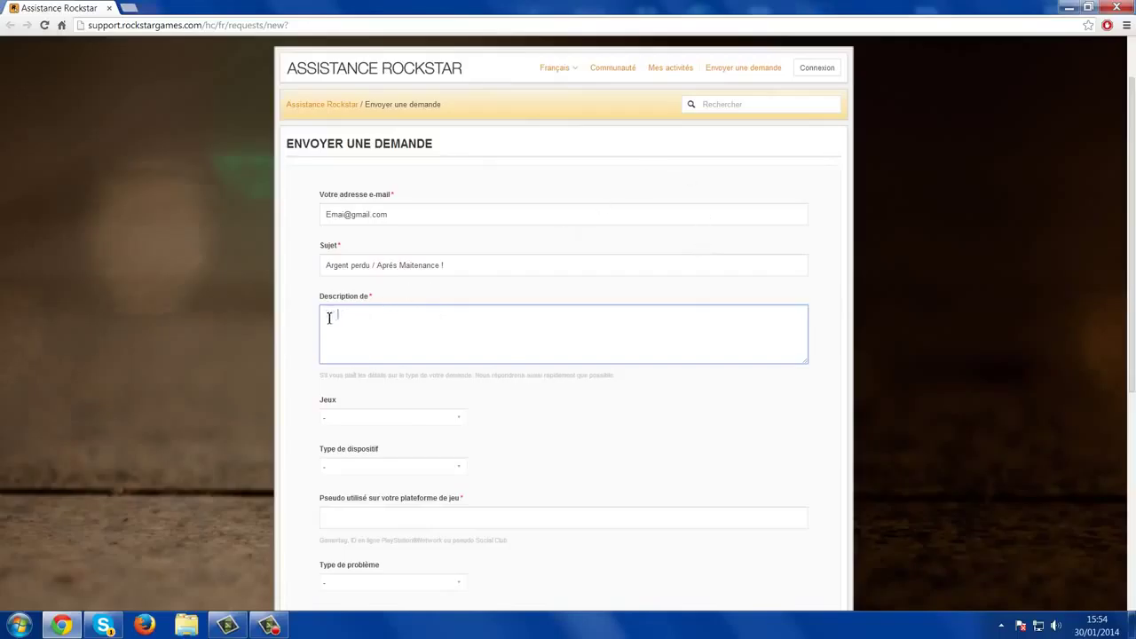
pyautogui.moveTo(327, 317); pyautogui.dragTo(335, 322)
pyautogui.moveTo(340, 317)
pyautogui.mouseDown()
pyautogui.moveTo(326, 319)
pyautogui.moveTo(337, 318)
pyautogui.mouseUp()
pyautogui.click(328, 317)
pyautogui.doubleClick(324, 297)
pyautogui.click(414, 288)
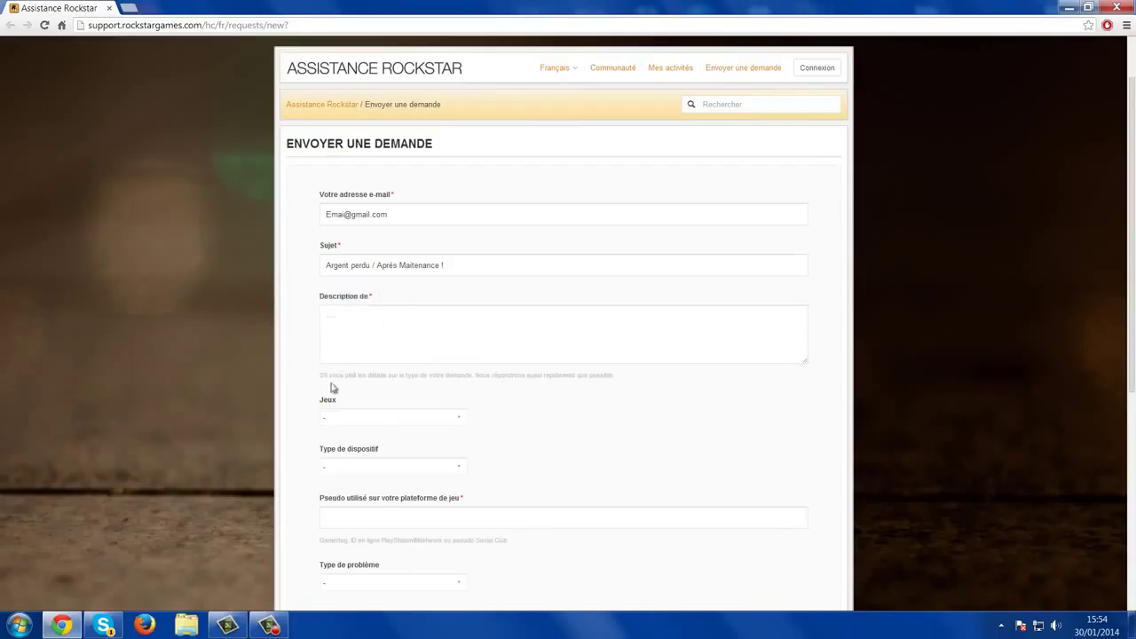
# - Choose Grand Theft Auto Online as the game concerned by the request
pyautogui.click(350, 417)
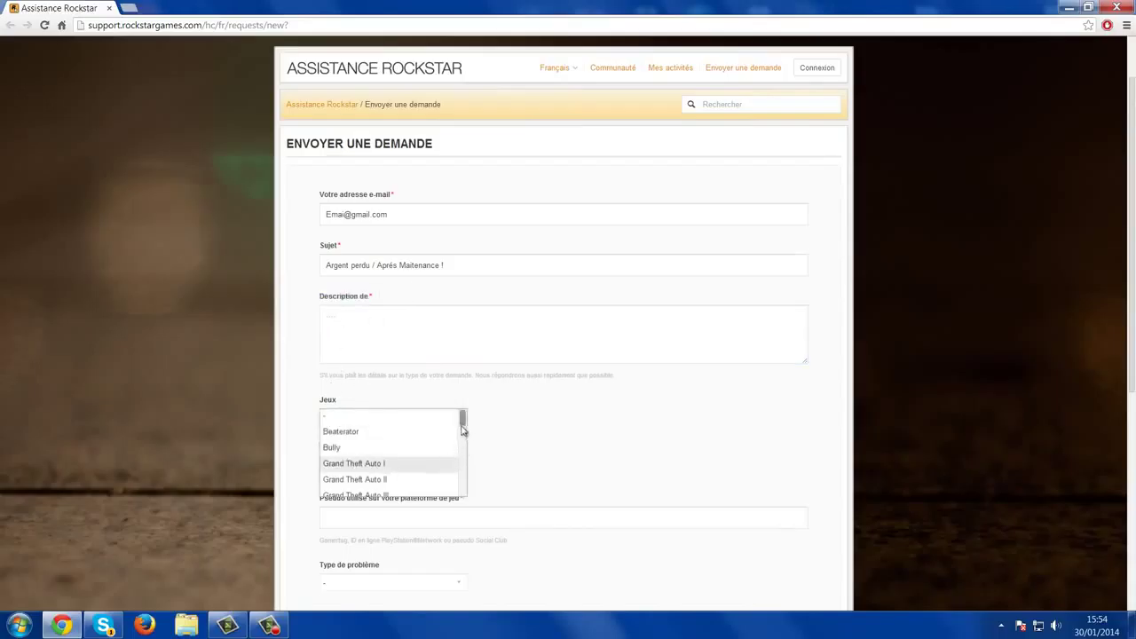
pyautogui.moveTo(464, 428); pyautogui.dragTo(461, 446)
pyautogui.click(399, 415)
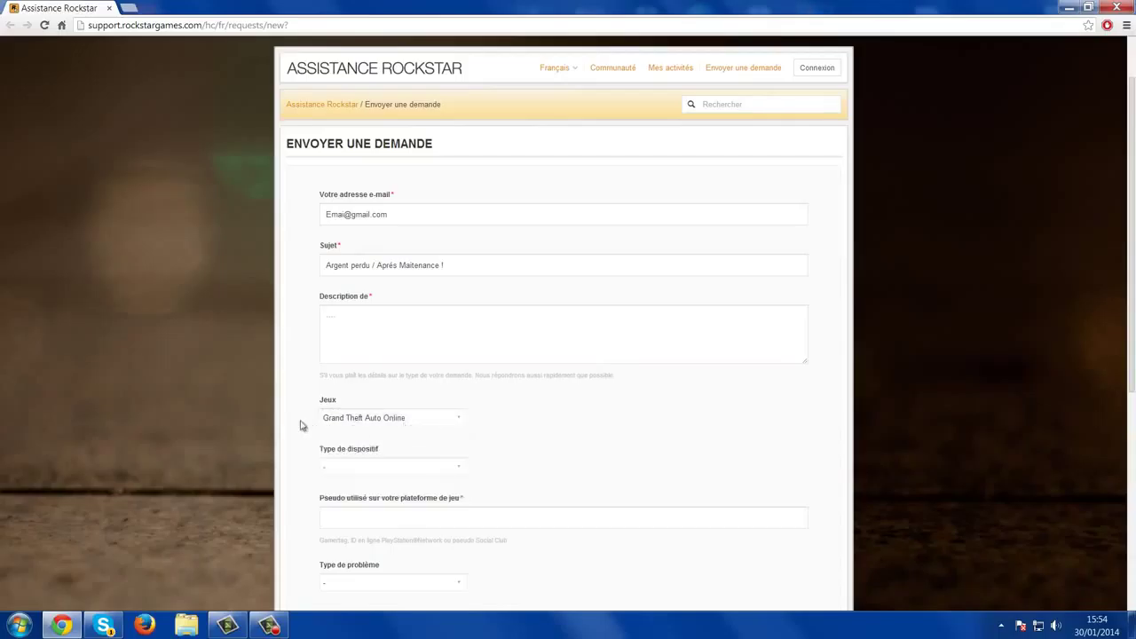
# - Set the device type of the request to Xbox 360
pyautogui.scroll(-1, 362, 421)
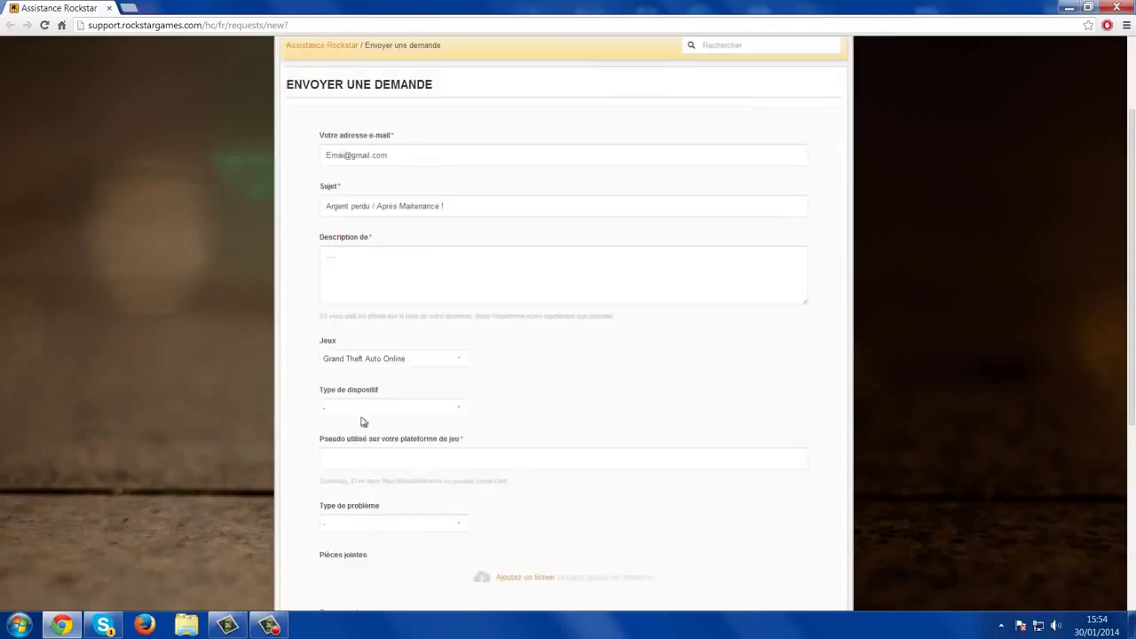
pyautogui.click(446, 415)
pyautogui.click(446, 415)
pyautogui.doubleClick(457, 414)
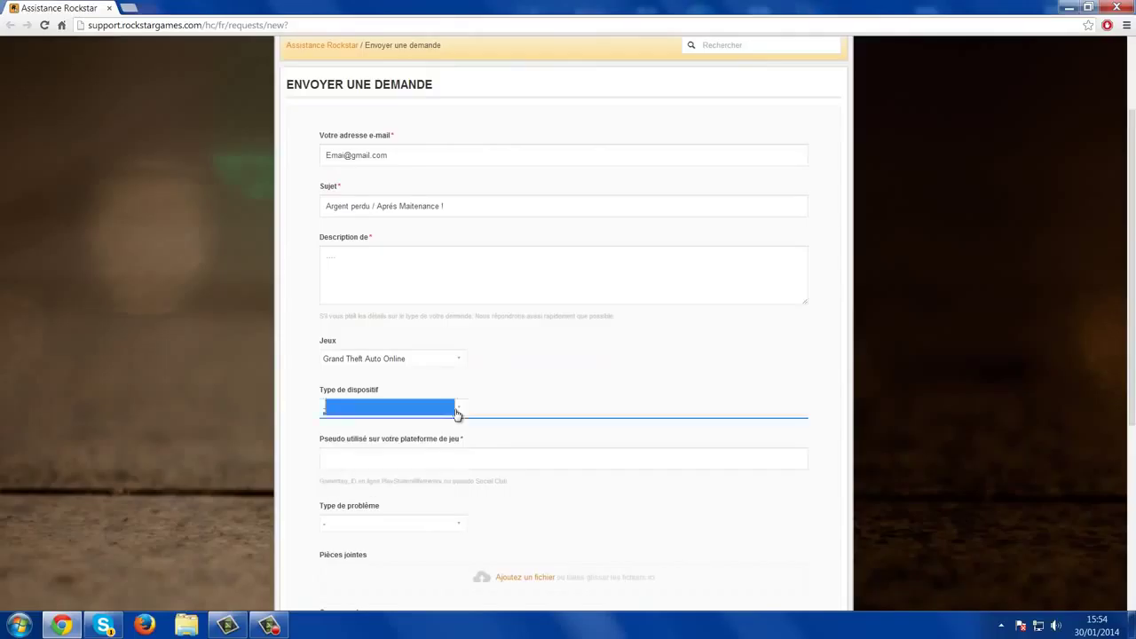
pyautogui.doubleClick(457, 414)
pyautogui.click(464, 426)
pyautogui.click(463, 410)
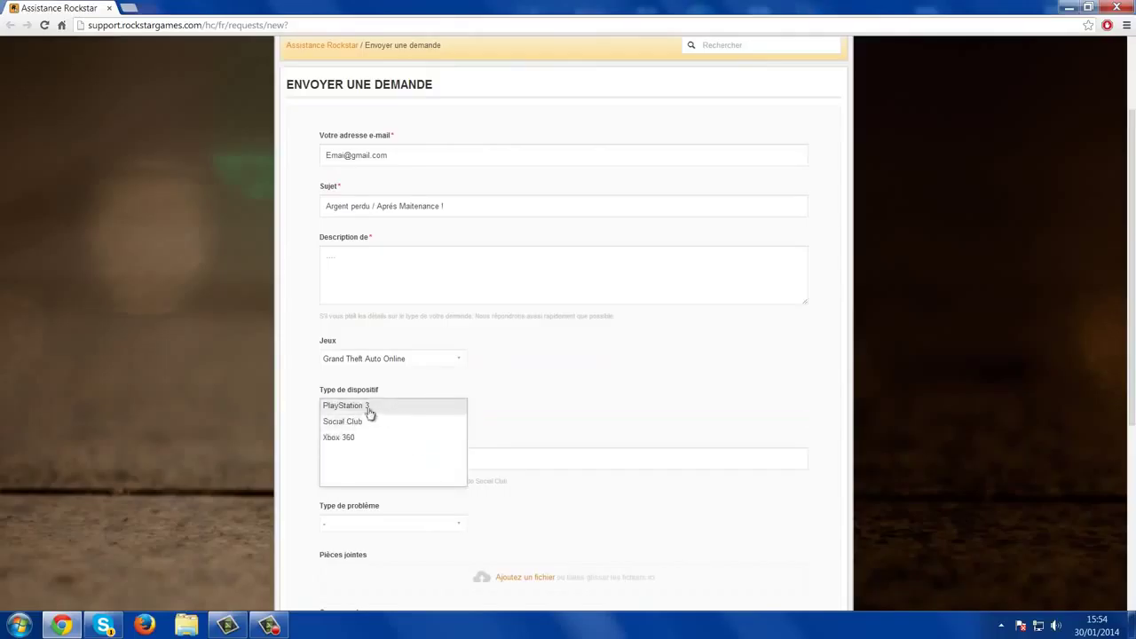
pyautogui.click(381, 437)
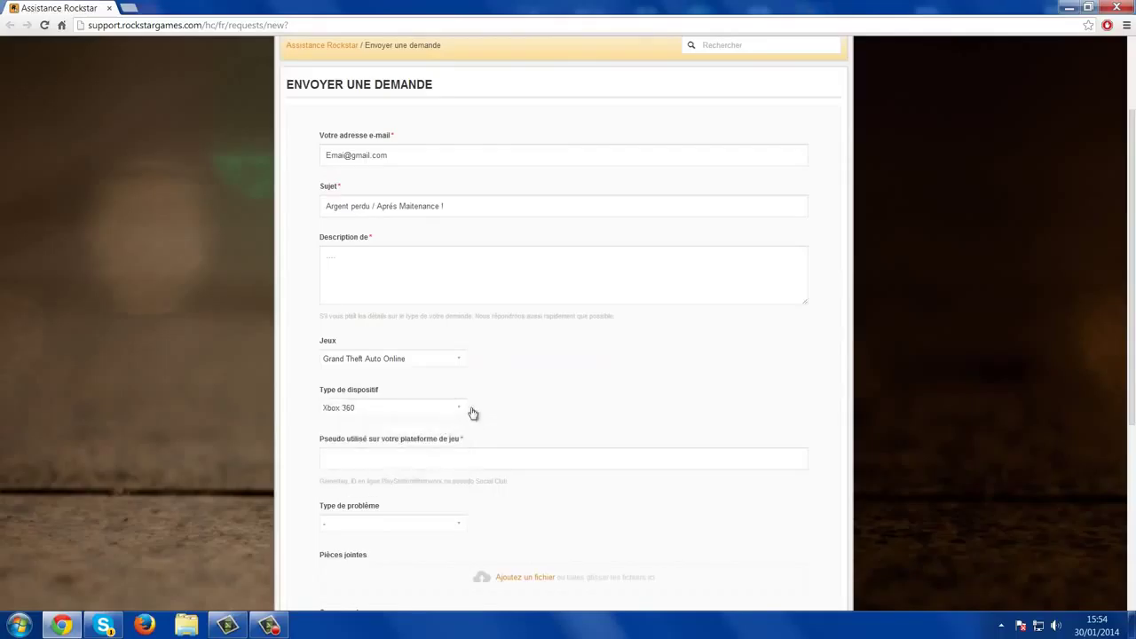
pyautogui.click(450, 415)
pyautogui.click(553, 405)
# - Fill in the gamertag used on the gaming platform with the previously saved entry
pyautogui.scroll(-1, 292, 459)
pyautogui.click(325, 397)
pyautogui.moveTo(491, 387); pyautogui.dragTo(346, 384)
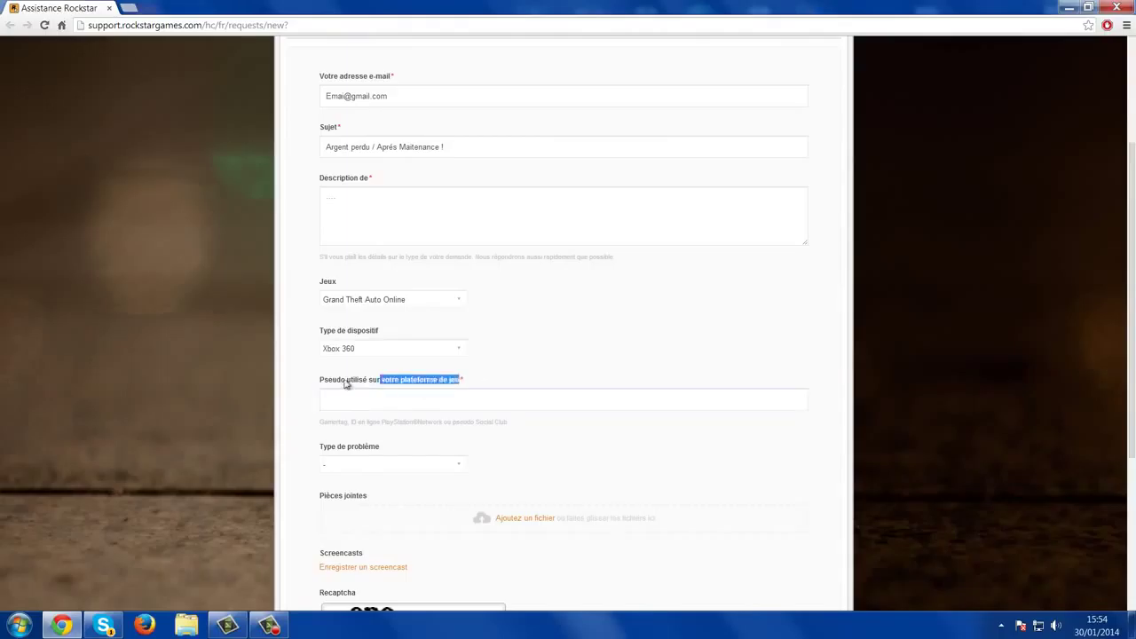
pyautogui.click(349, 398)
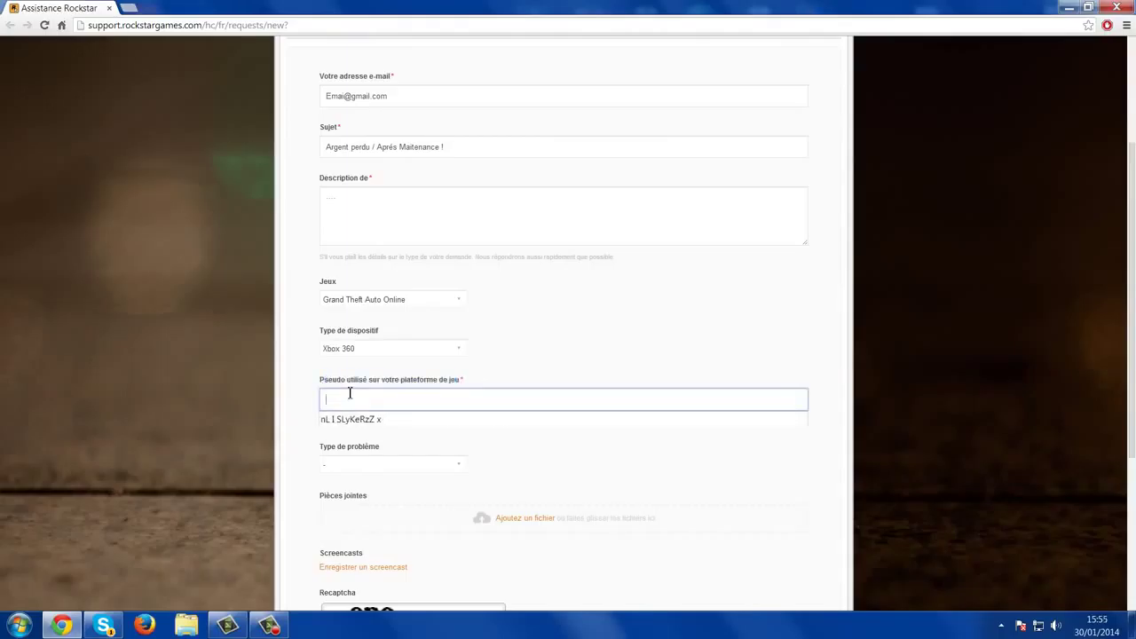
pyautogui.click(387, 421)
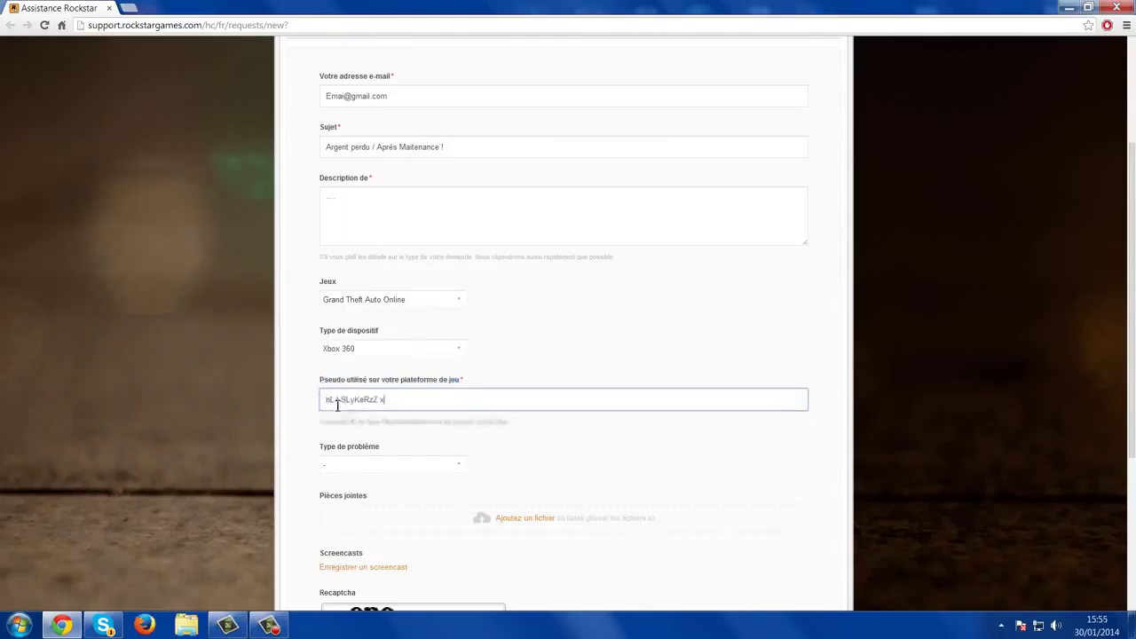
# - Set the problem type of the request to Patch/Mise à jour
pyautogui.scroll(-2, 305, 420)
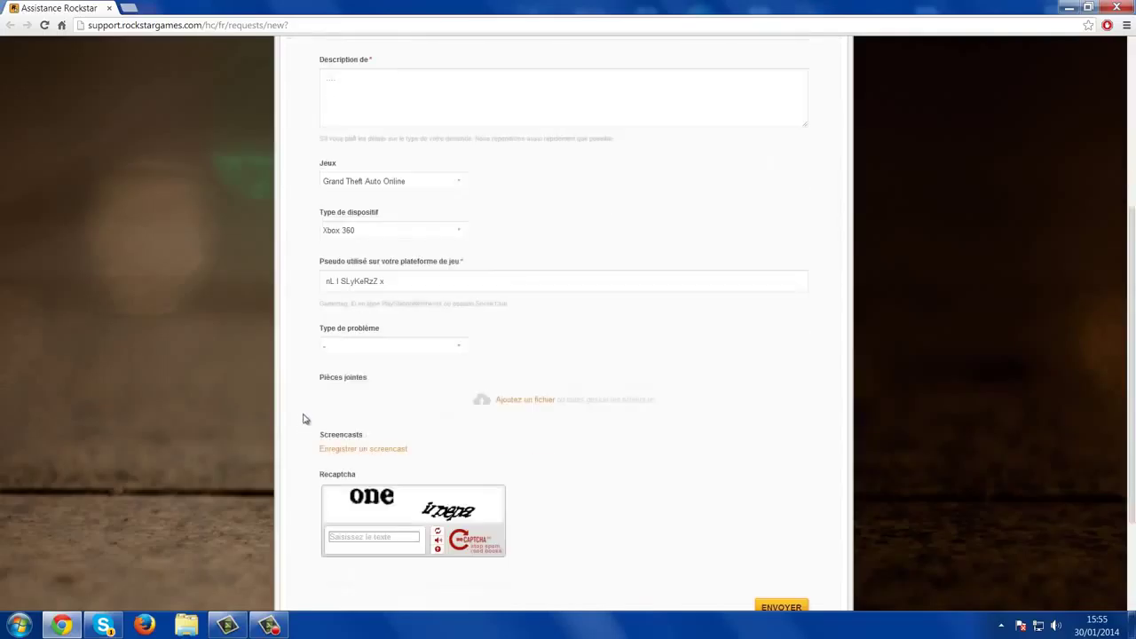
pyautogui.click(397, 347)
pyautogui.moveTo(461, 348); pyautogui.dragTo(476, 423)
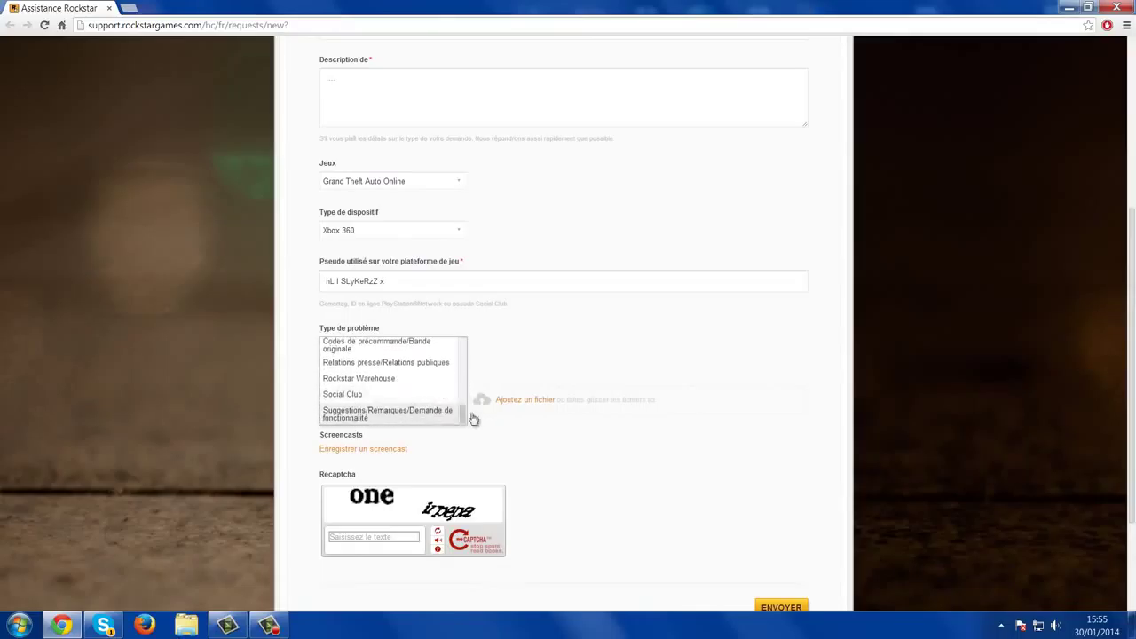
pyautogui.click(464, 405)
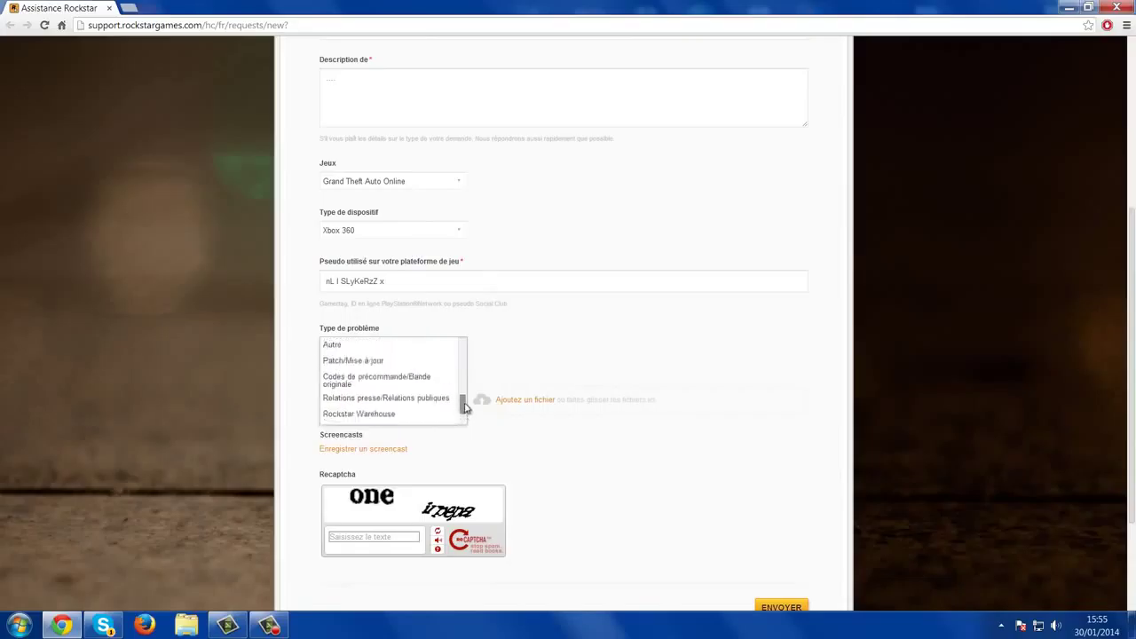
pyautogui.click(372, 381)
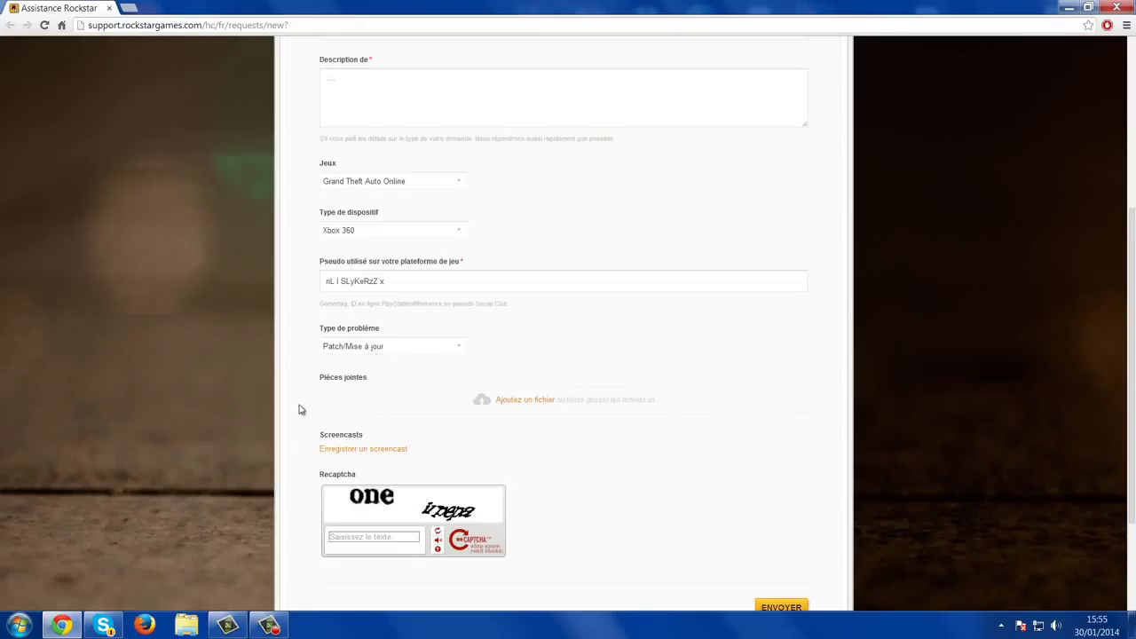
pyautogui.scroll(-1, 299, 409)
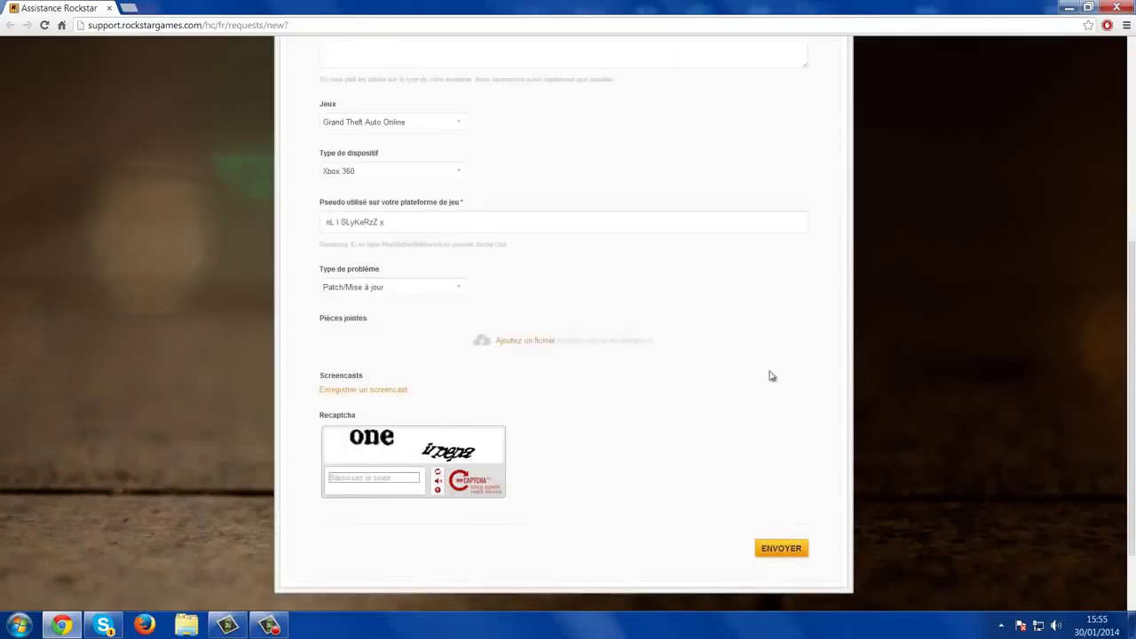
pyautogui.moveTo(751, 358); pyautogui.dragTo(657, 374)
pyautogui.click(283, 337)
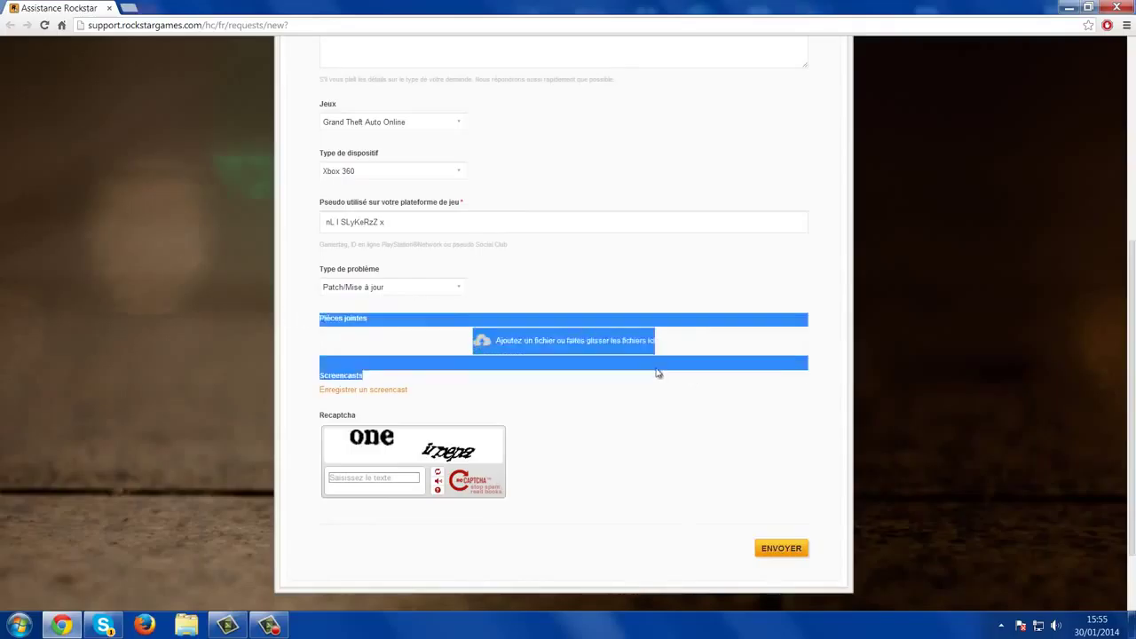
pyautogui.click(657, 374)
pyautogui.moveTo(317, 317); pyautogui.dragTo(654, 366)
pyautogui.moveTo(728, 369)
pyautogui.mouseDown()
pyautogui.moveTo(790, 358)
pyautogui.moveTo(302, 332)
pyautogui.moveTo(307, 319)
pyautogui.moveTo(557, 357)
pyautogui.moveTo(711, 362)
pyautogui.mouseUp()
pyautogui.moveTo(827, 365); pyautogui.dragTo(303, 316)
pyautogui.click(304, 320)
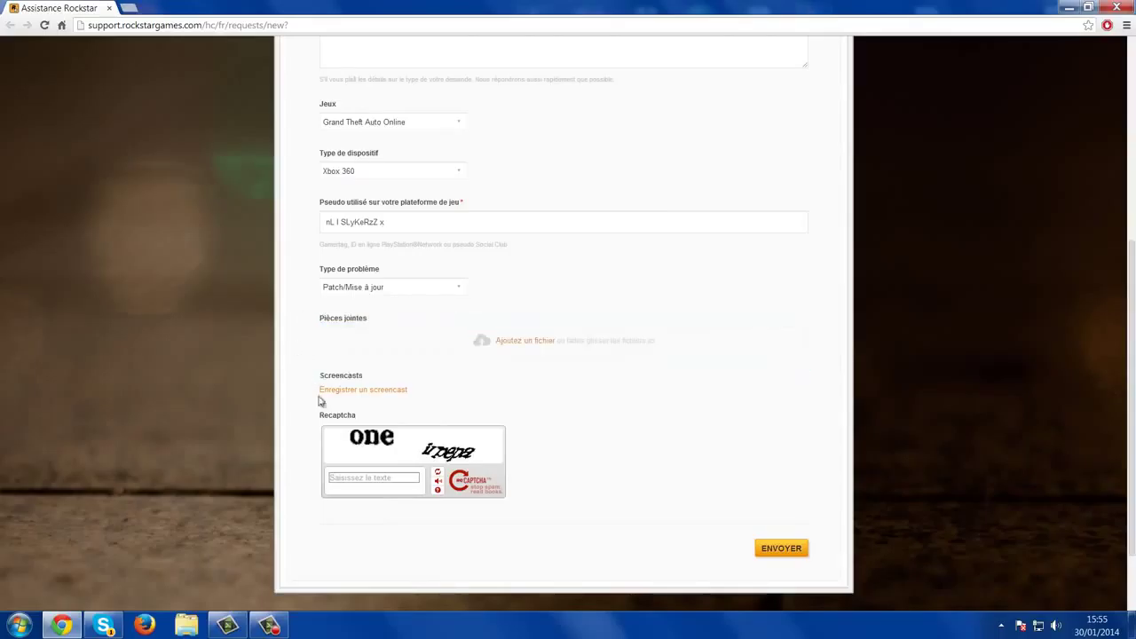
pyautogui.click(362, 479)
pyautogui.write('on')
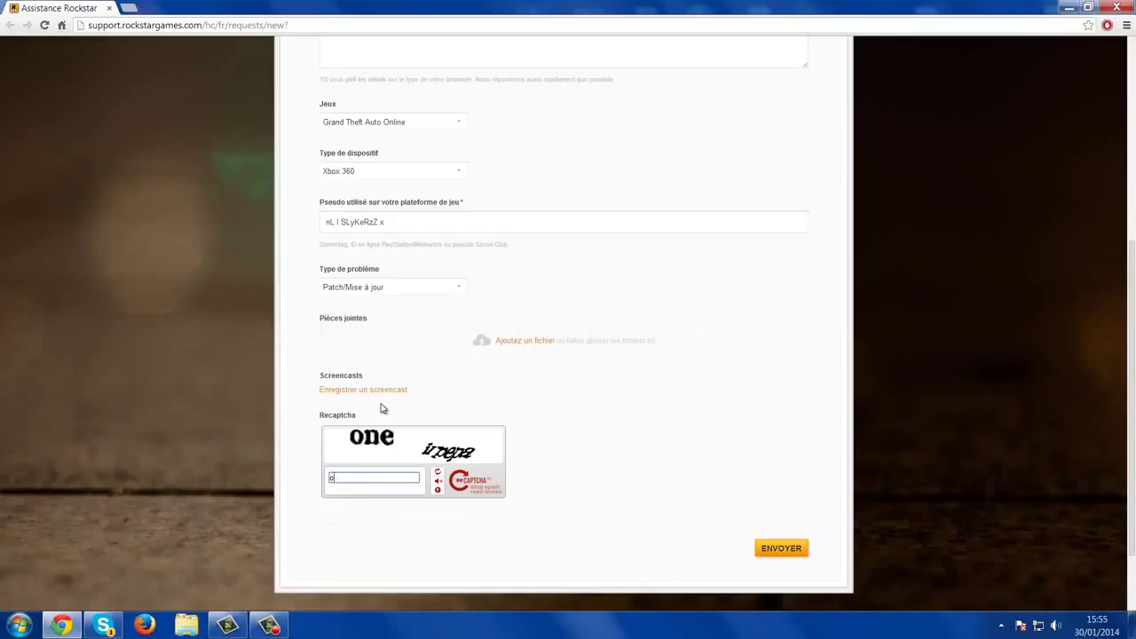
pyautogui.press('BackSpace')
pyautogui.moveTo(316, 417); pyautogui.dragTo(369, 417)
pyautogui.click(437, 445)
# - Correct the requester's e-mail address by inserting the missing letter l before the @ sign
pyautogui.scroll(3, 649, 540)
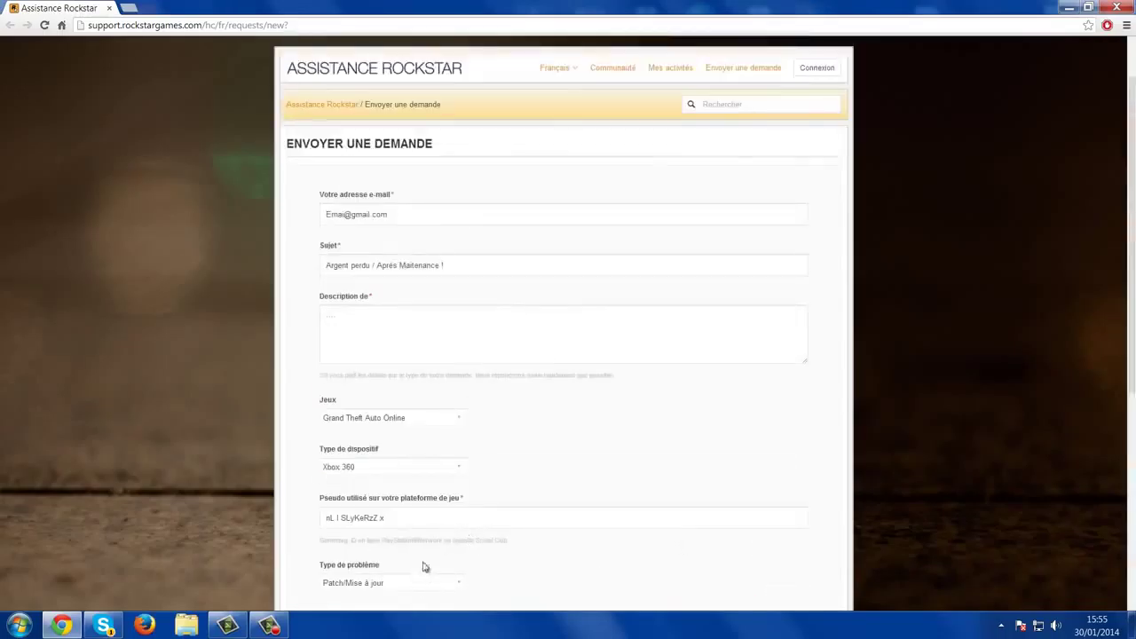
pyautogui.scroll(1, 423, 566)
pyautogui.click(393, 286)
pyautogui.moveTo(393, 286)
pyautogui.mouseDown()
pyautogui.moveTo(324, 285)
pyautogui.moveTo(389, 286)
pyautogui.mouseUp()
pyautogui.moveTo(387, 286)
pyautogui.mouseDown()
pyautogui.moveTo(353, 287)
pyautogui.moveTo(390, 288)
pyautogui.mouseUp()
pyautogui.click(354, 289)
pyautogui.doubleClick(354, 289)
pyautogui.click(354, 289)
pyautogui.doubleClick(354, 289)
pyautogui.moveTo(390, 287); pyautogui.dragTo(355, 289)
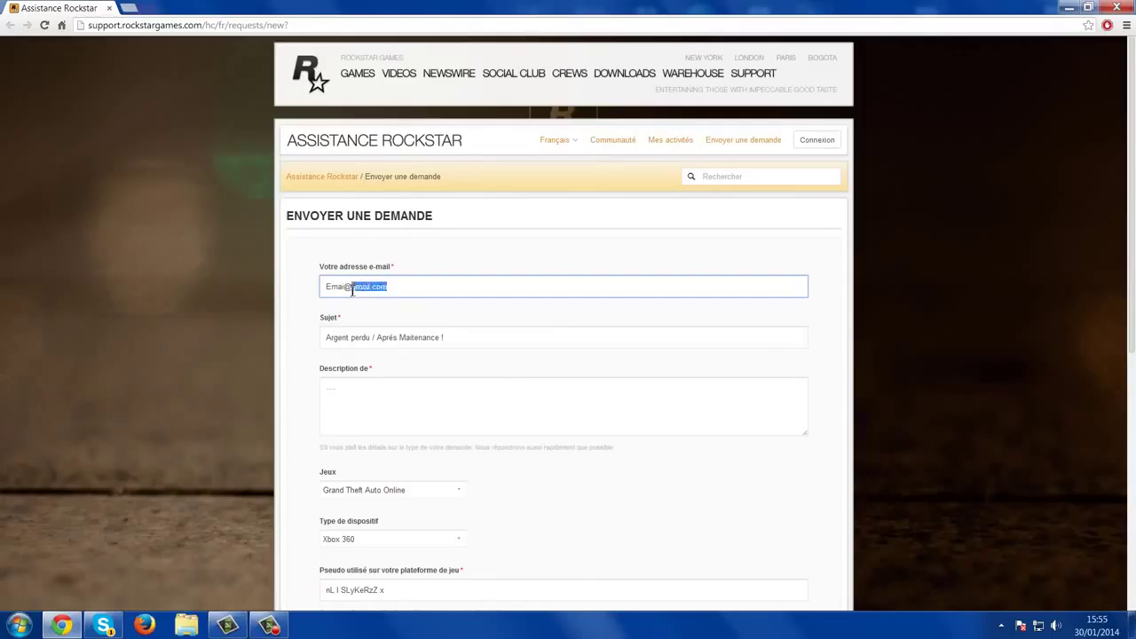
pyautogui.click(344, 285)
pyautogui.moveTo(346, 286); pyautogui.dragTo(329, 290)
pyautogui.click(328, 290)
pyautogui.write('l')
pyautogui.moveTo(283, 289); pyautogui.dragTo(344, 287)
pyautogui.click(318, 292)
pyautogui.moveTo(326, 286); pyautogui.dragTo(347, 283)
pyautogui.click(269, 624)
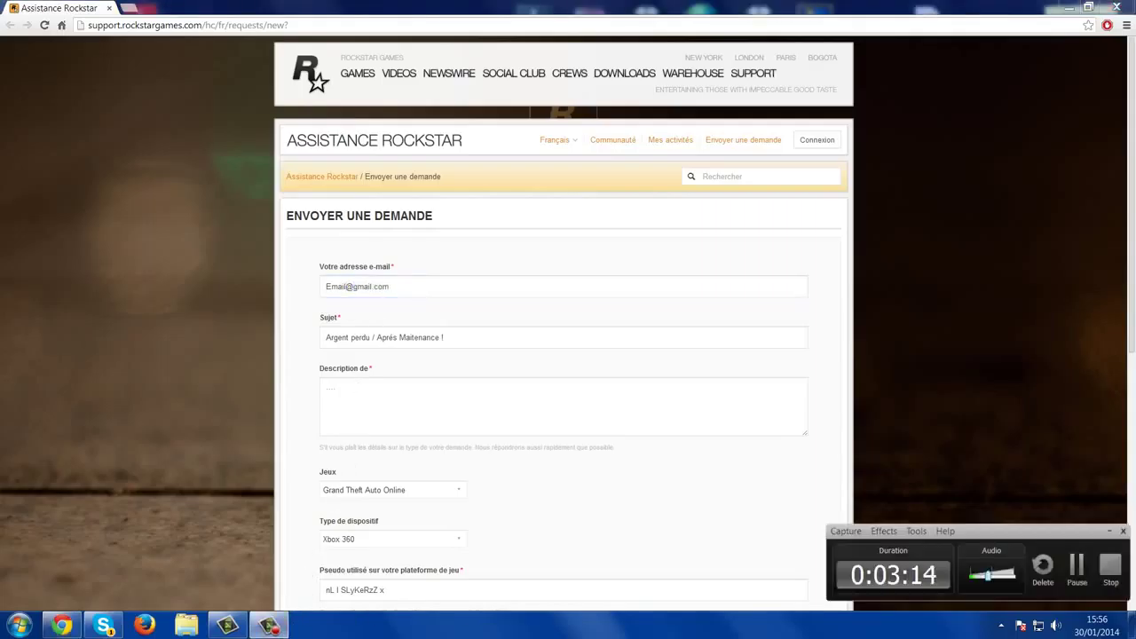